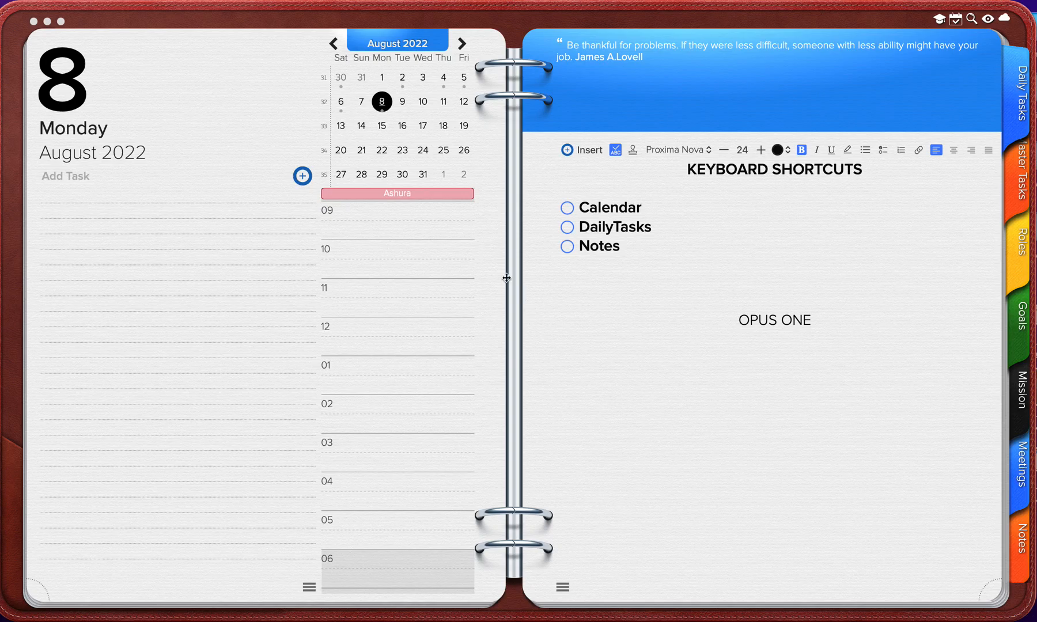
Step: Tick off the Calendar item in the daily notes and go forward three days to 11 August 2022
left_click(567, 215)
left_click(567, 213)
key("super+Right")
key("super+Right")
key("super+Right")
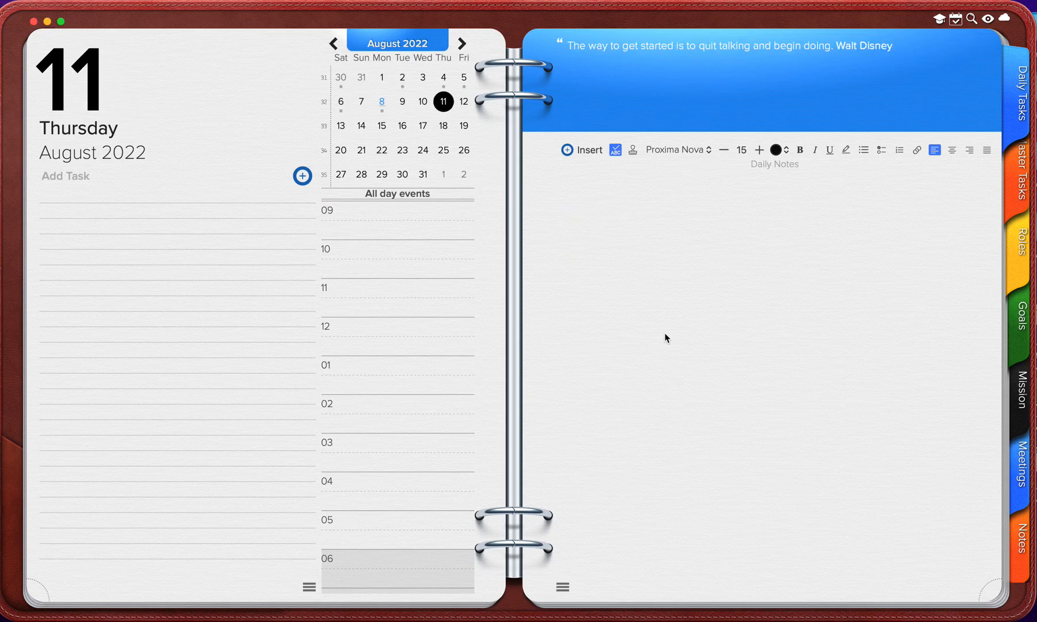
Step: Go back four days in the planner to 7 August 2022
key("super+Left")
key("super+Left")
key("super+Left")
key("super+Left")
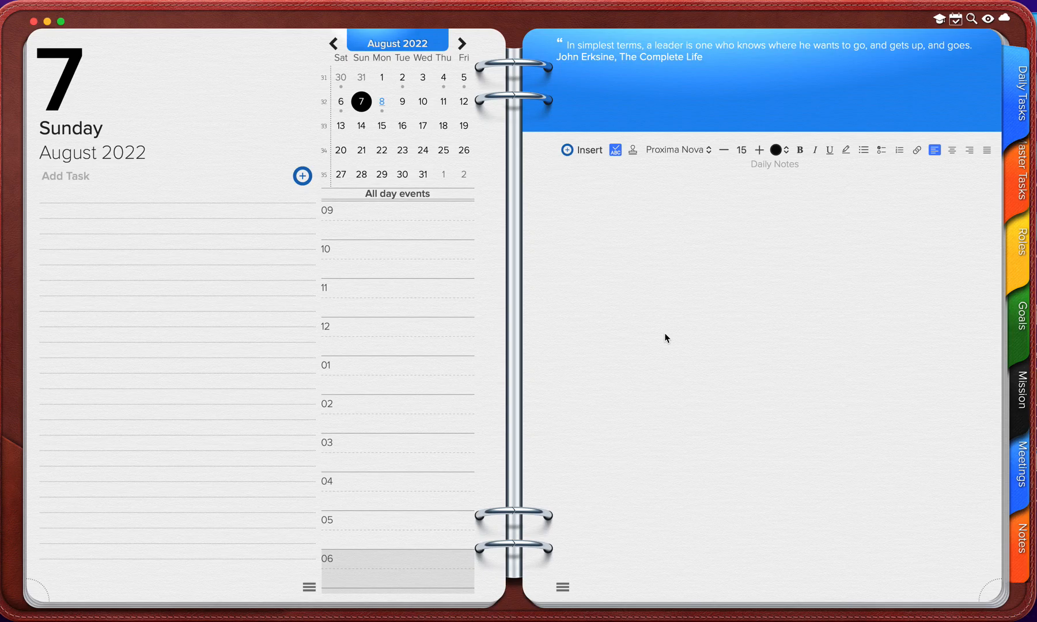
Step: Move the planner forward two months to 1 October 2022 and back two months to 1 August 2022
key("alt+super+Right")
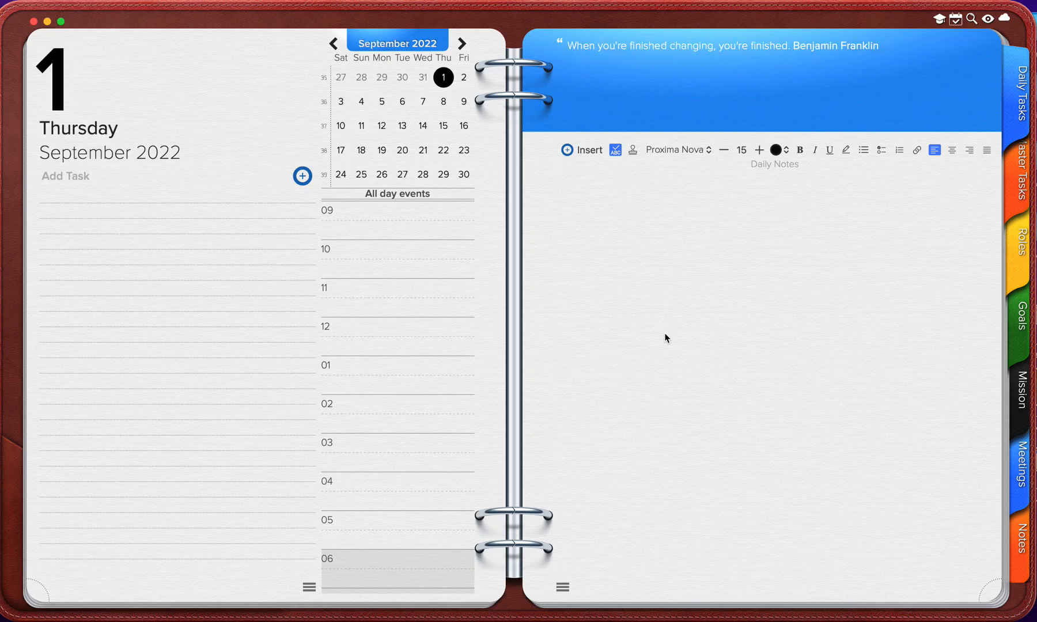
key("alt+super+Right")
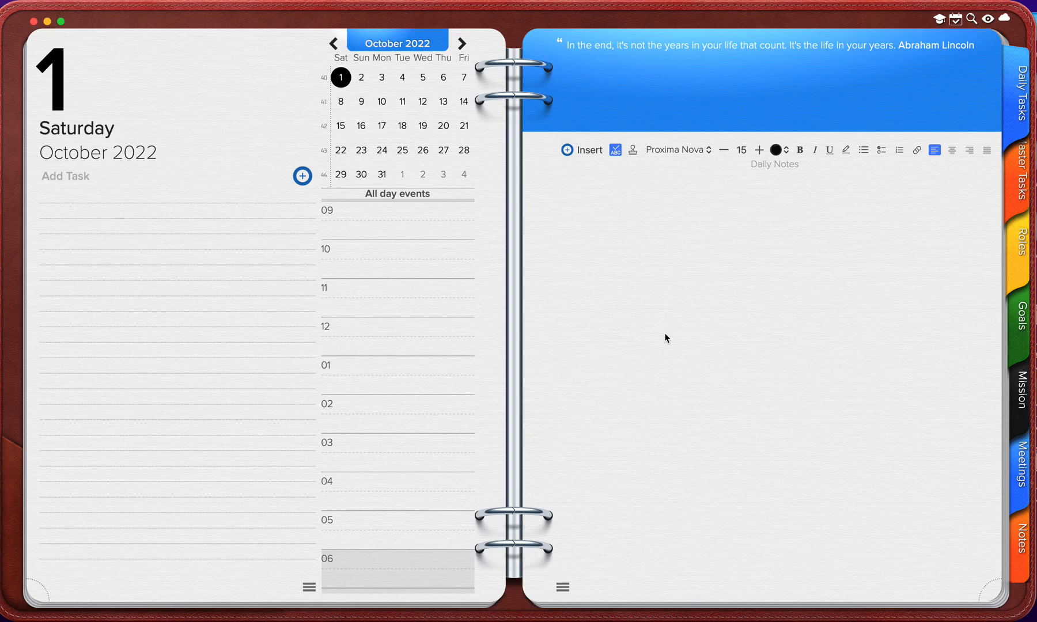
key("alt+super+Left")
key("alt+super+Left")
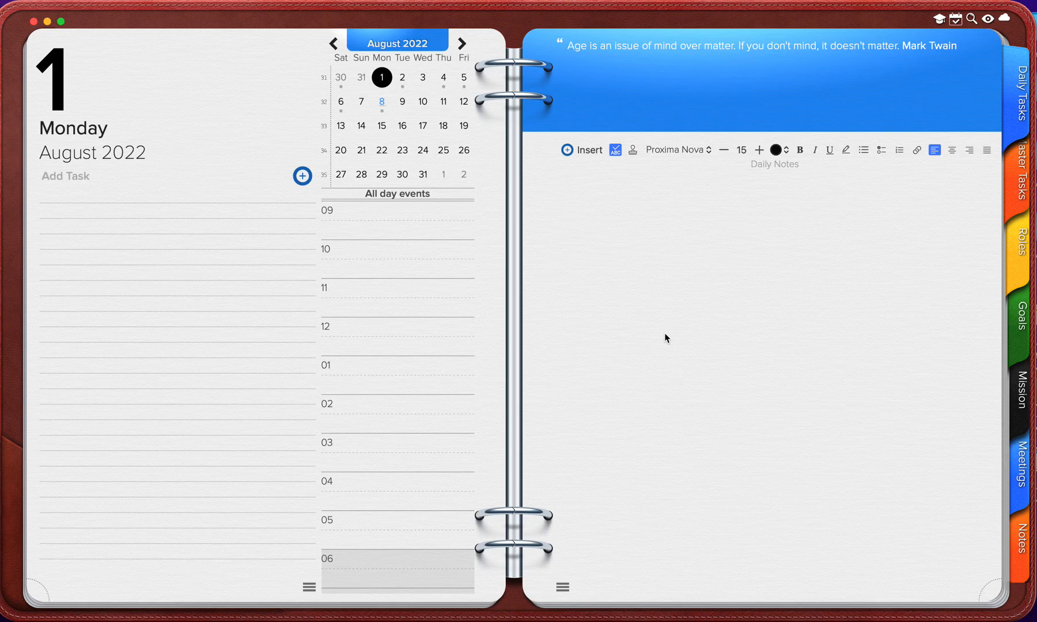
Step: Jump the planner forward by years to January 2024 and back to January 2022
key("ctrl+super+Right")
key("ctrl+super+Right")
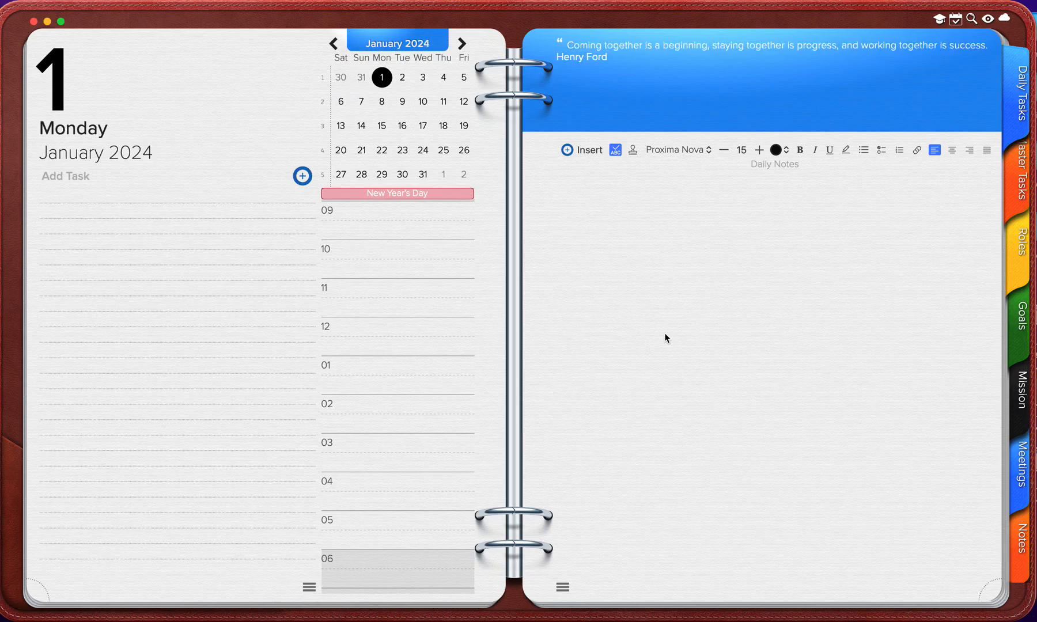
key("ctrl+super+Left")
key("ctrl+super+Left")
key("ctrl+super+Left")
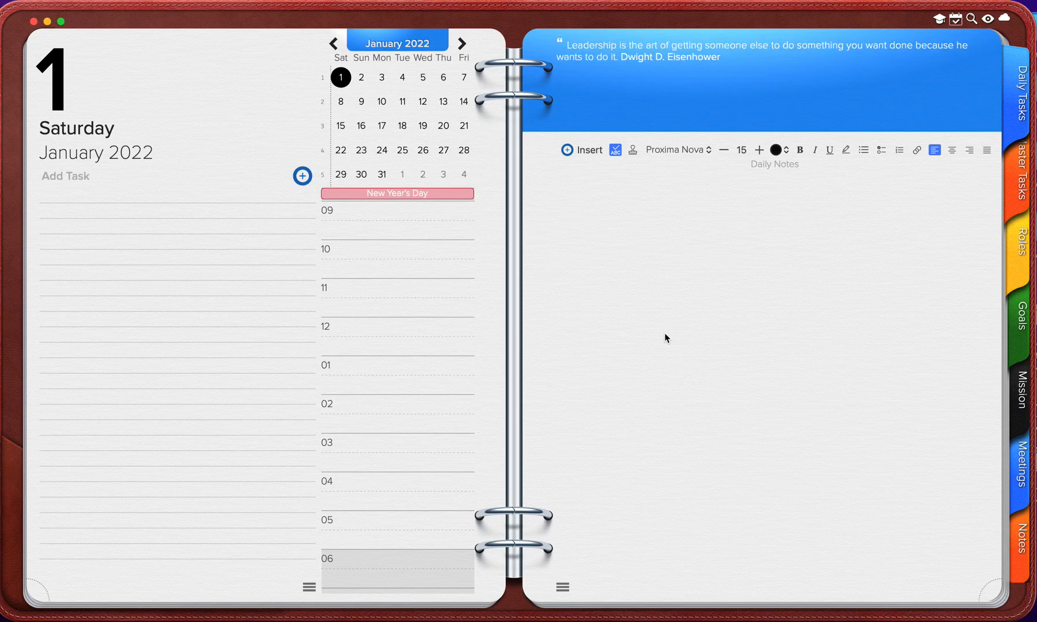
Step: Return to the 8 August 2022 page and tick off the DailyTasks item in its notes
left_click(1016, 342)
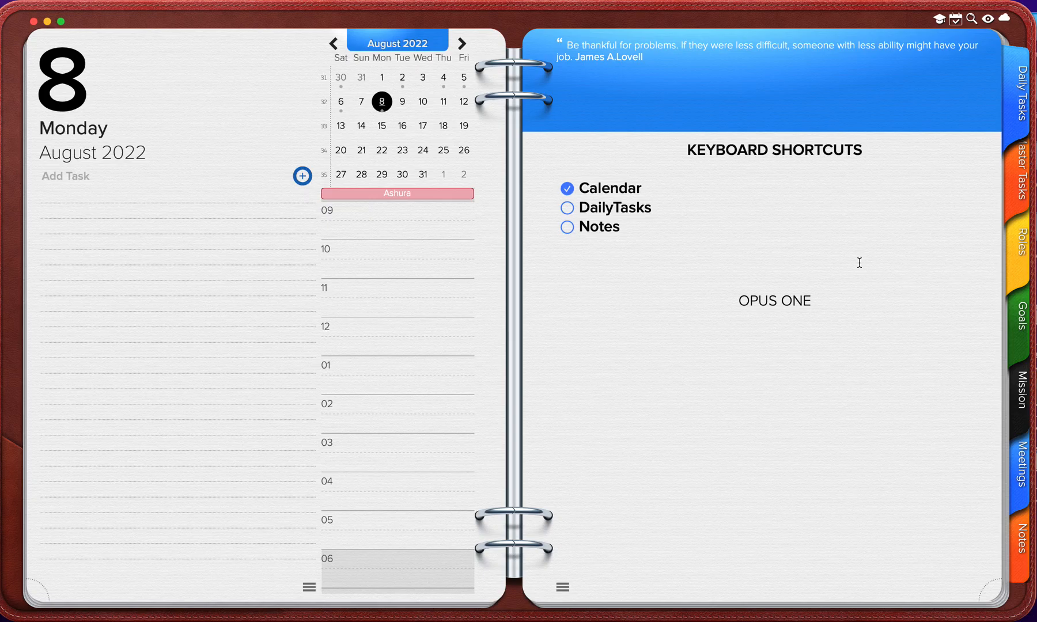
left_click(570, 215)
left_click(568, 225)
Step: Add a task with the default name and settings to the 8 August task list and close its details
left_click(236, 216)
key("super+n")
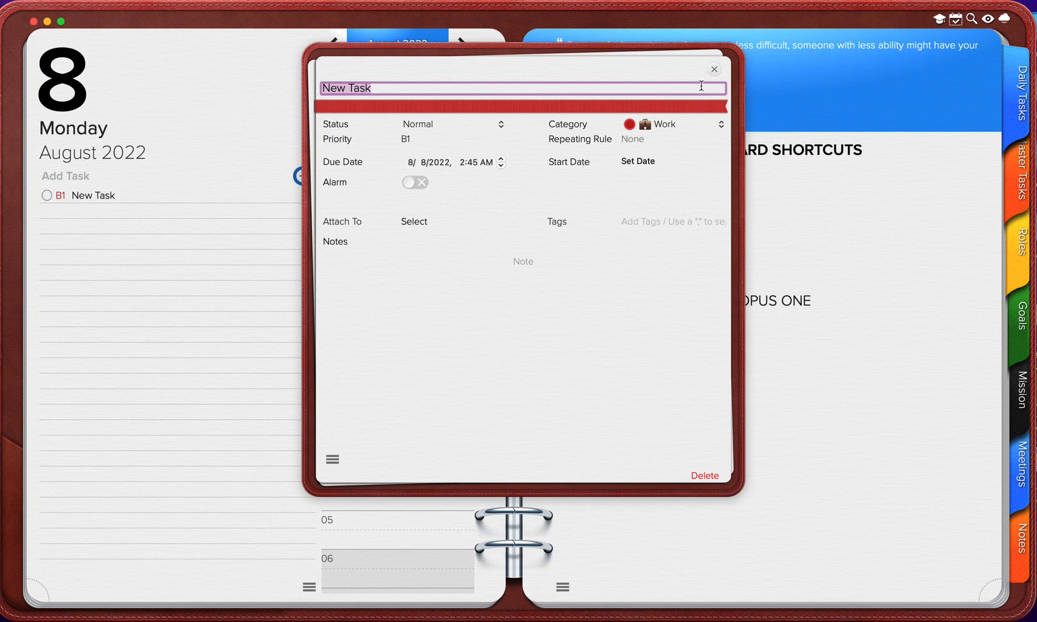
left_click(714, 69)
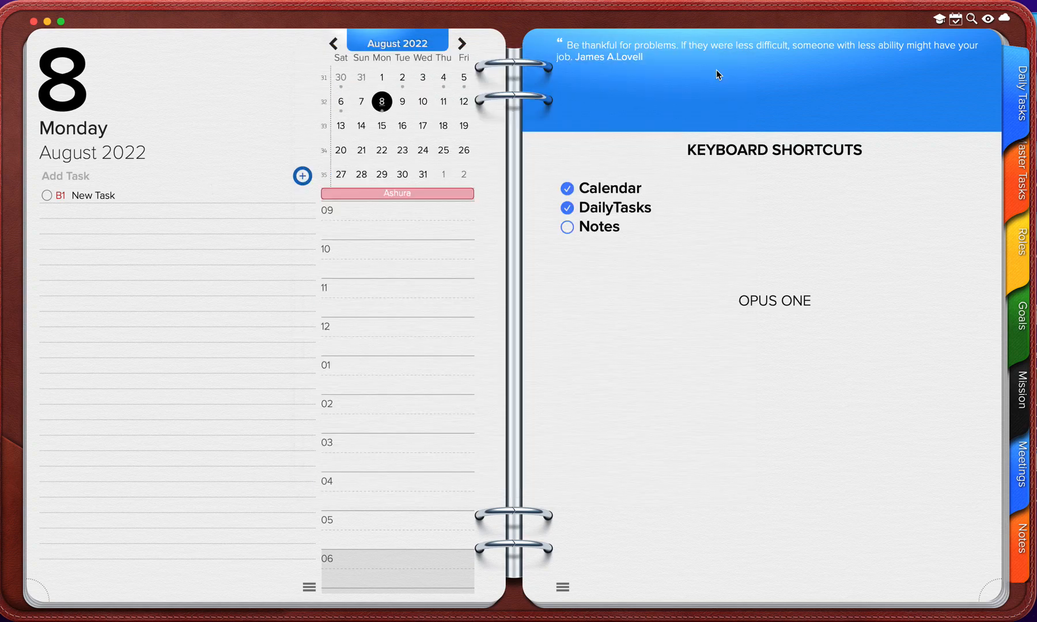
Step: Review the new task's details and delete the task from the 8 August list
left_click(235, 190)
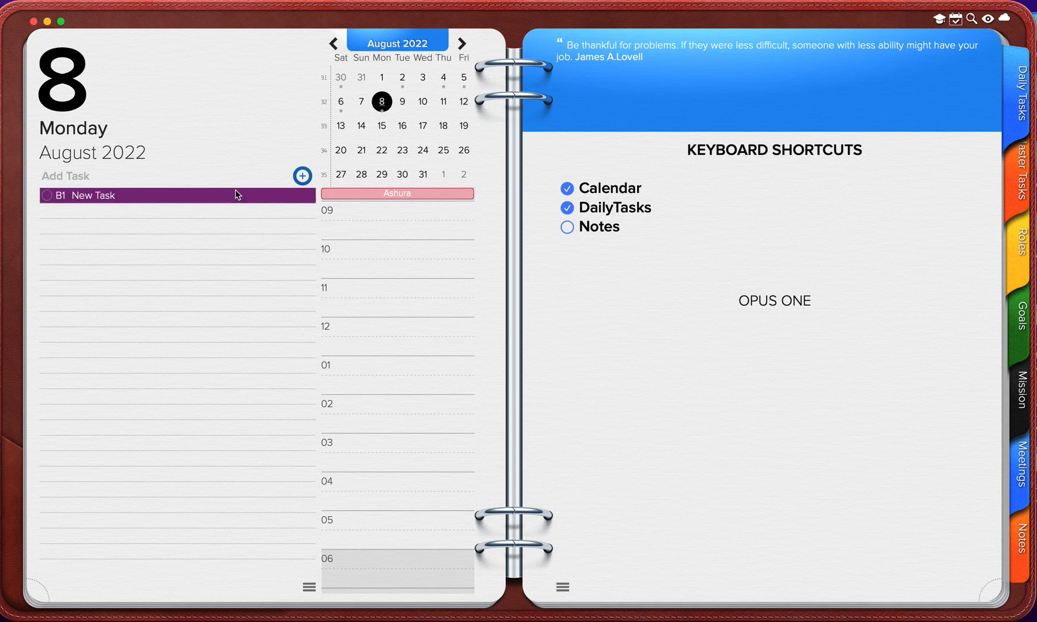
double_click(235, 190)
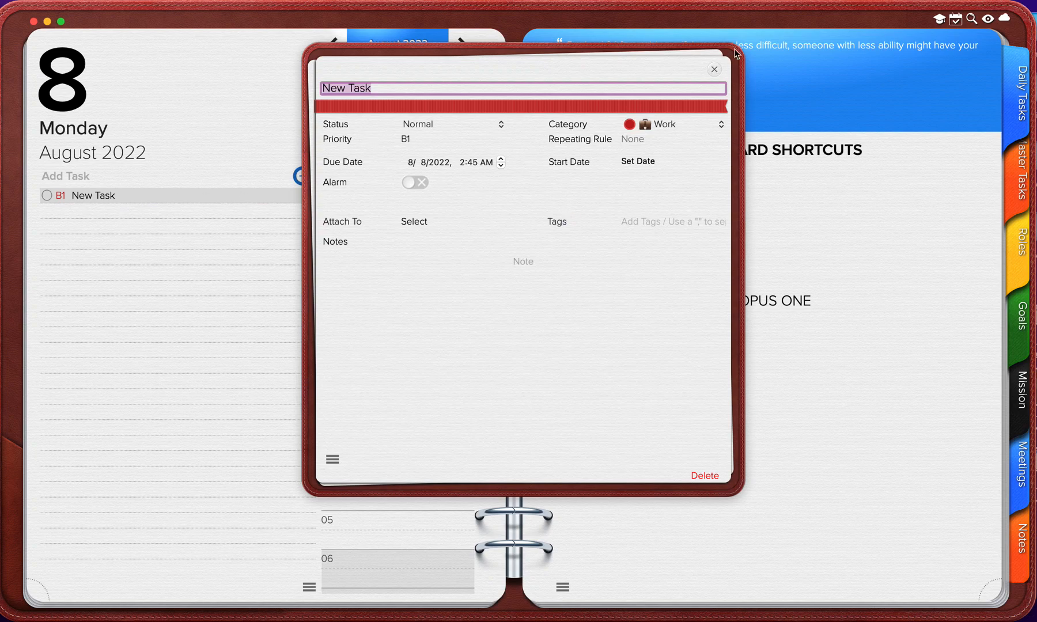
left_click(714, 69)
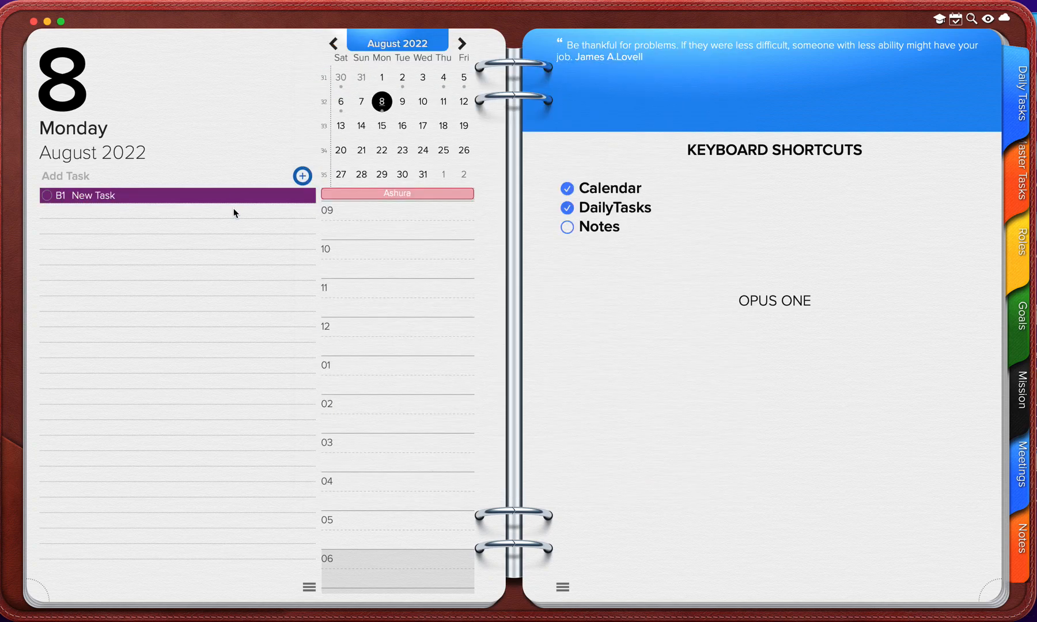
left_click(209, 195)
key("Delete")
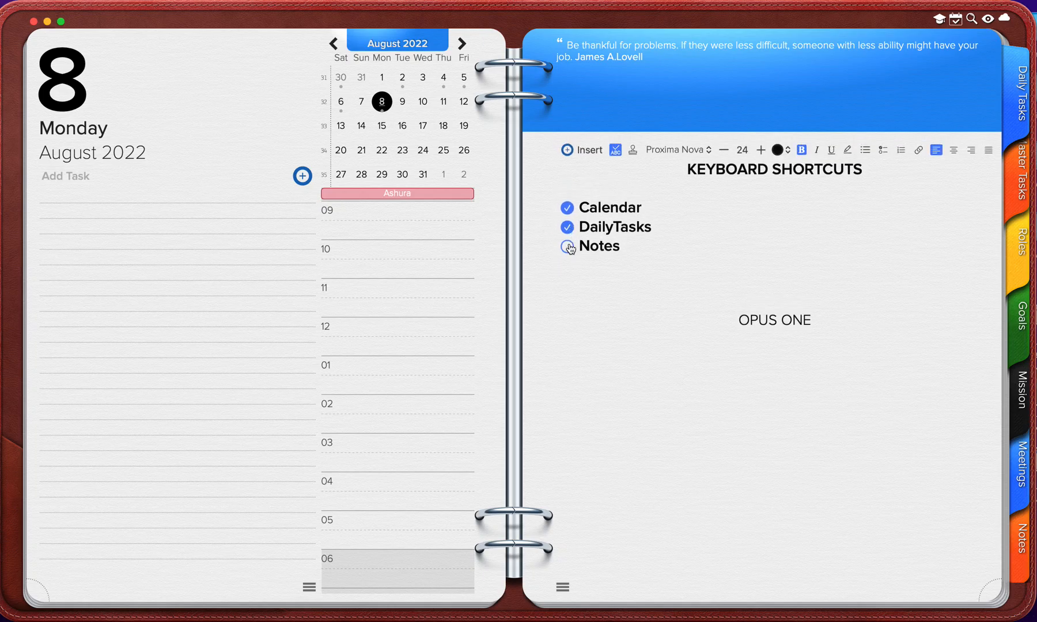
Step: Tick off the Notes item and make the OPUS ONE text bold, italic and underlined
left_click(568, 247)
left_click_drag(737, 320, 812, 323)
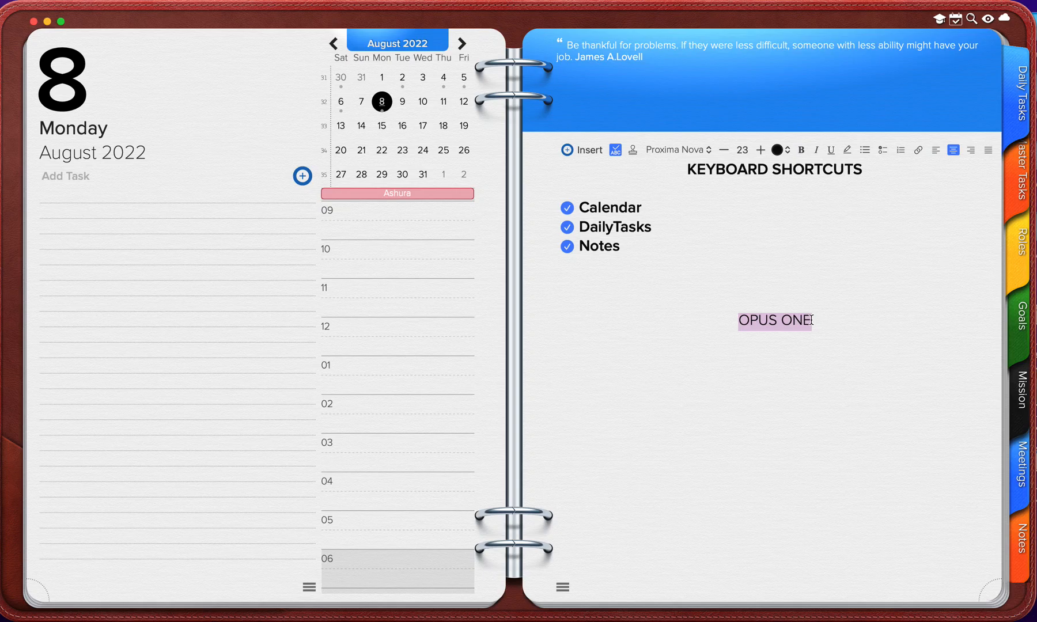
key("super+b")
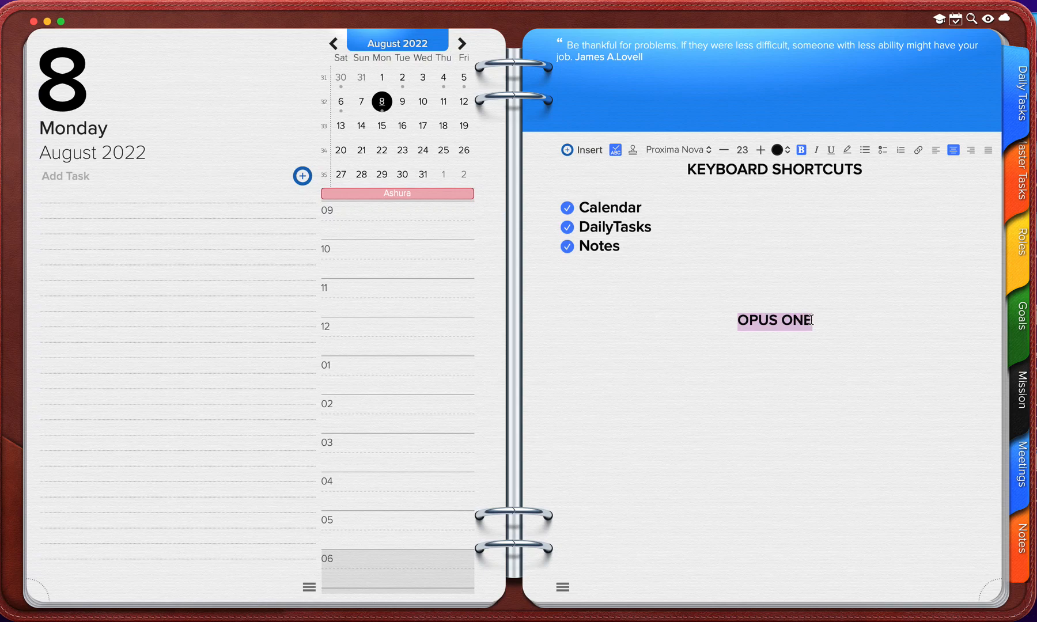
key("super+i")
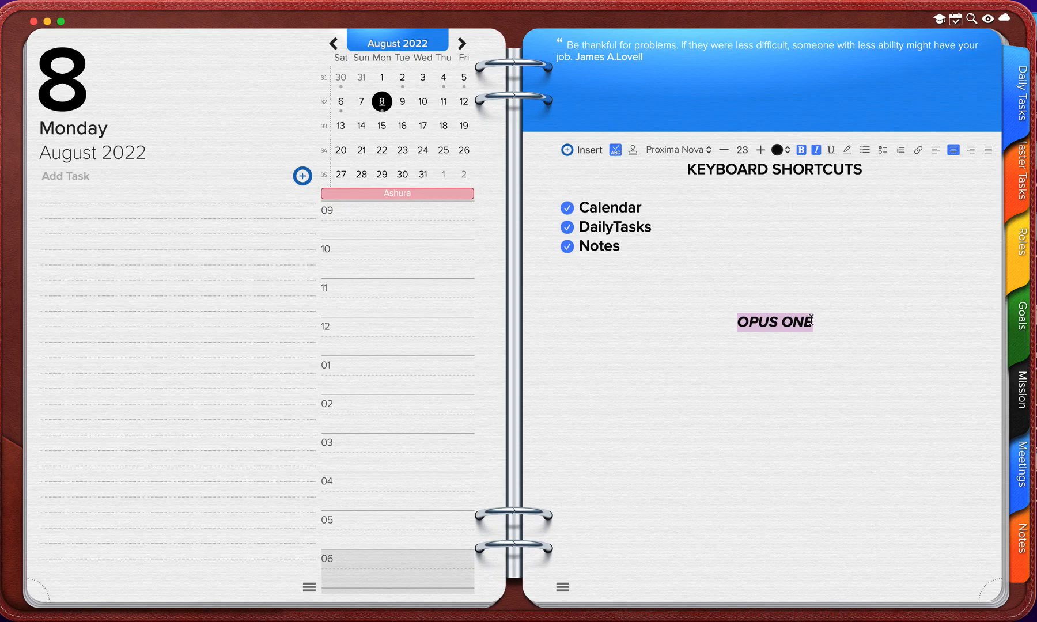
key("super+u")
Step: Increase the font size of the OPUS ONE text to 30
key("super+plus")
key("super+plus")
key("super+plus")
key("super+plus")
key("super+plus")
key("super+plus")
key("super+plus")
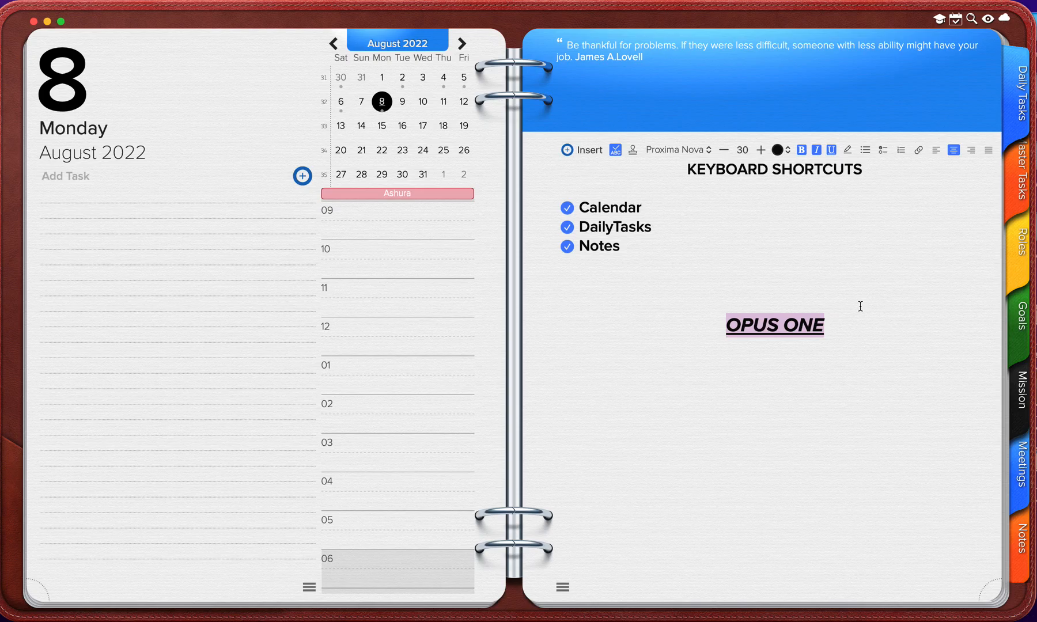
Step: Reduce the font size of the OPUS ONE text to 23
key("super+minus")
key("super+minus")
key("super+minus")
key("super+minus")
key("super+minus")
key("super+minus")
key("super+minus")
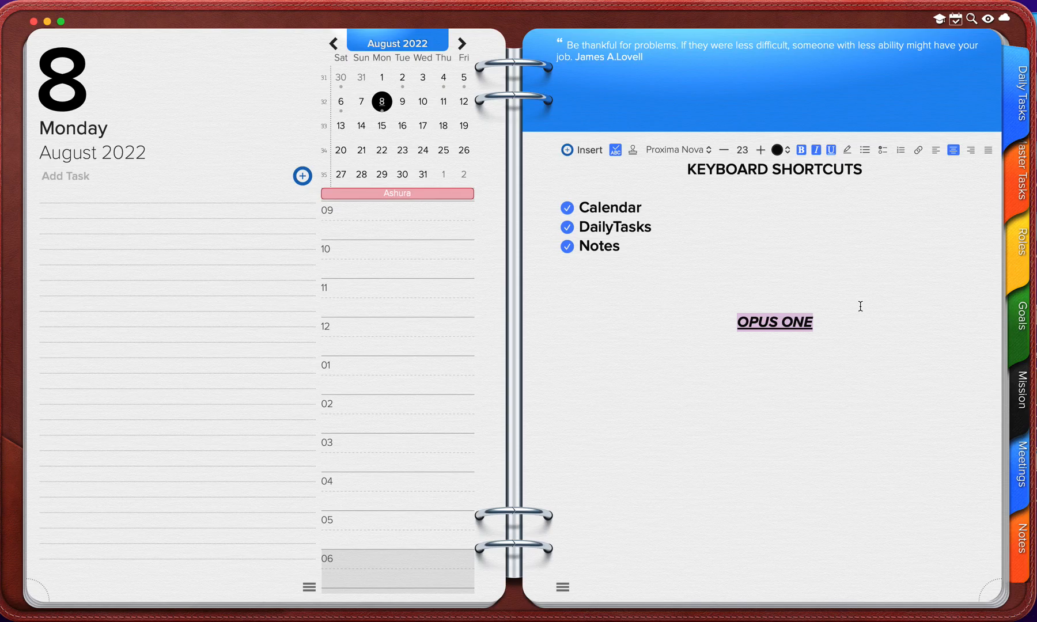
Step: Set the OPUS ONE text in the Spectral font and colour it Imperial Red
key("super+t")
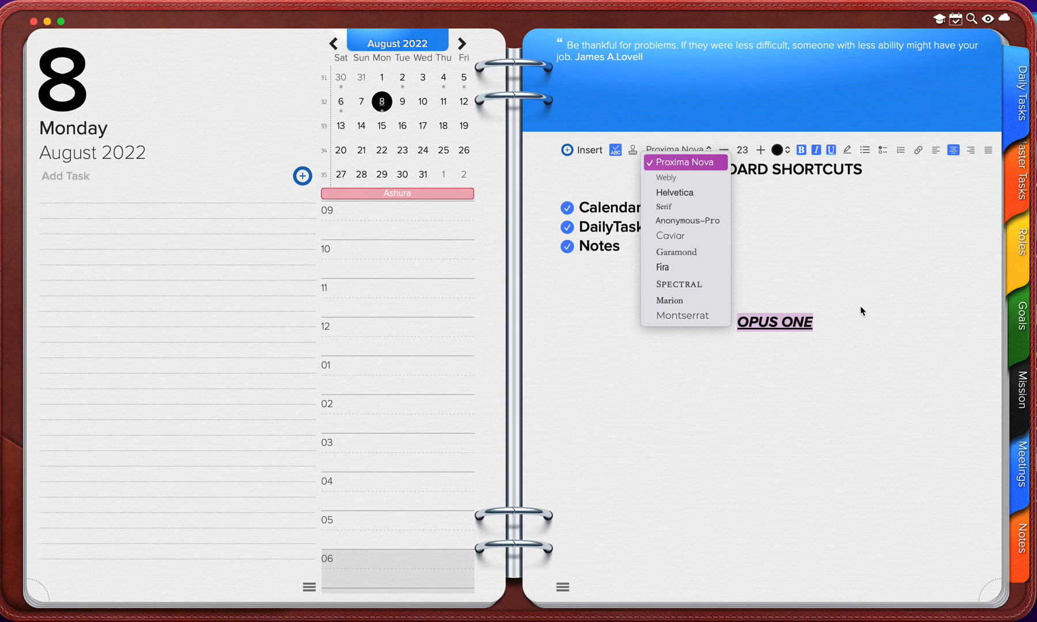
left_click(713, 288)
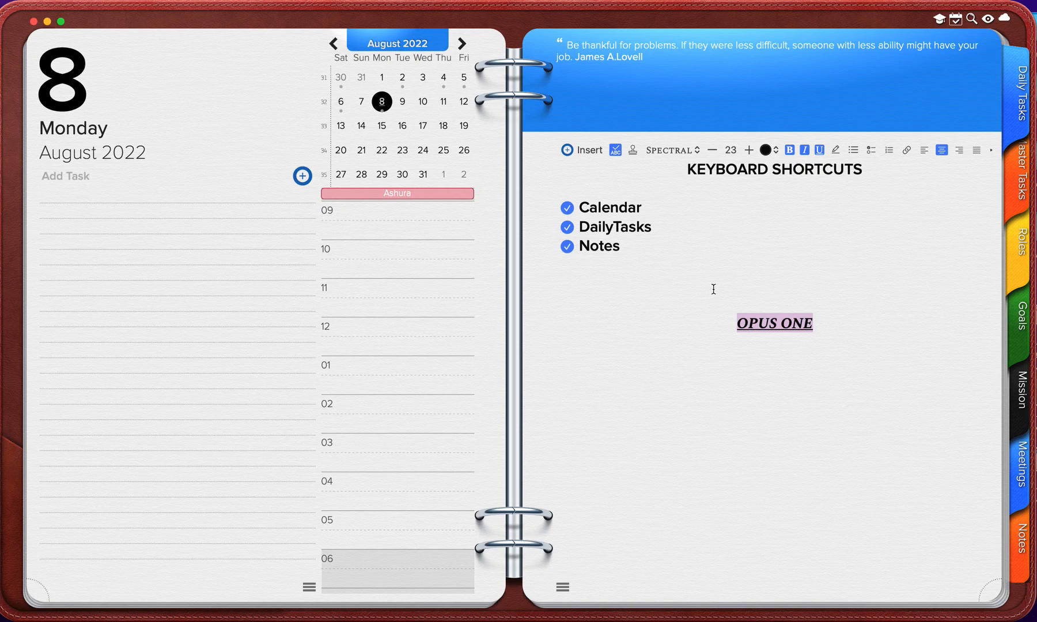
key("shift+super+c")
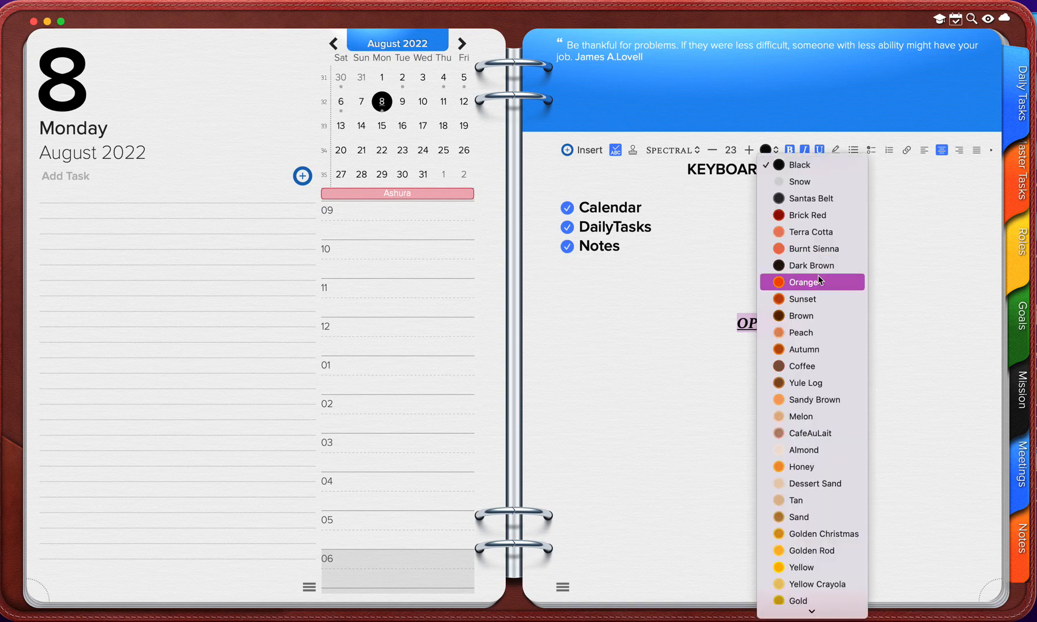
scroll(819, 281, "down", 3)
scroll(819, 281, "down", 10)
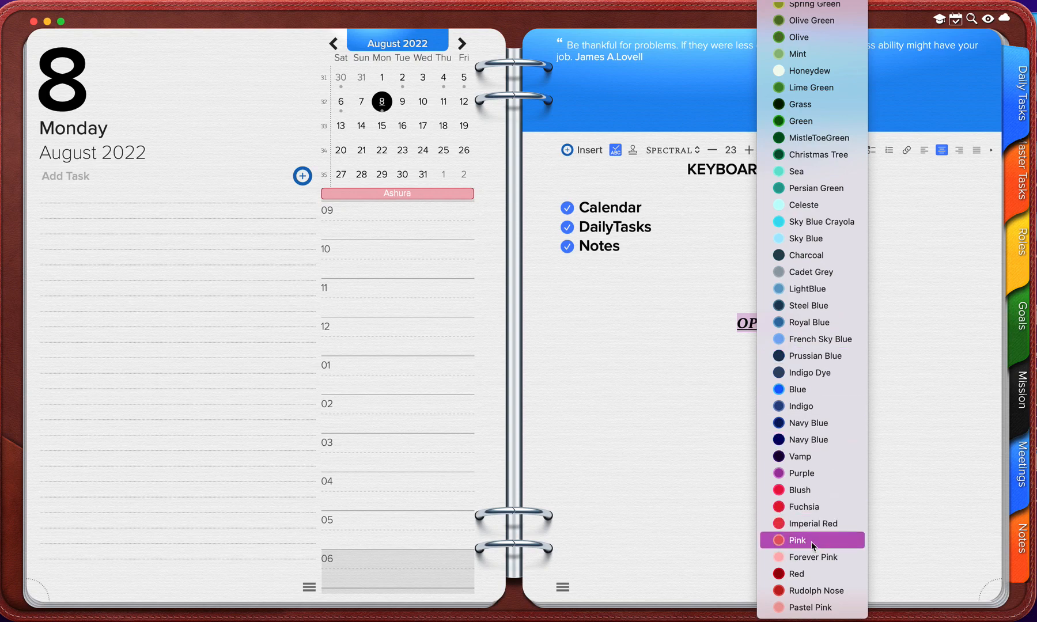
left_click(814, 524)
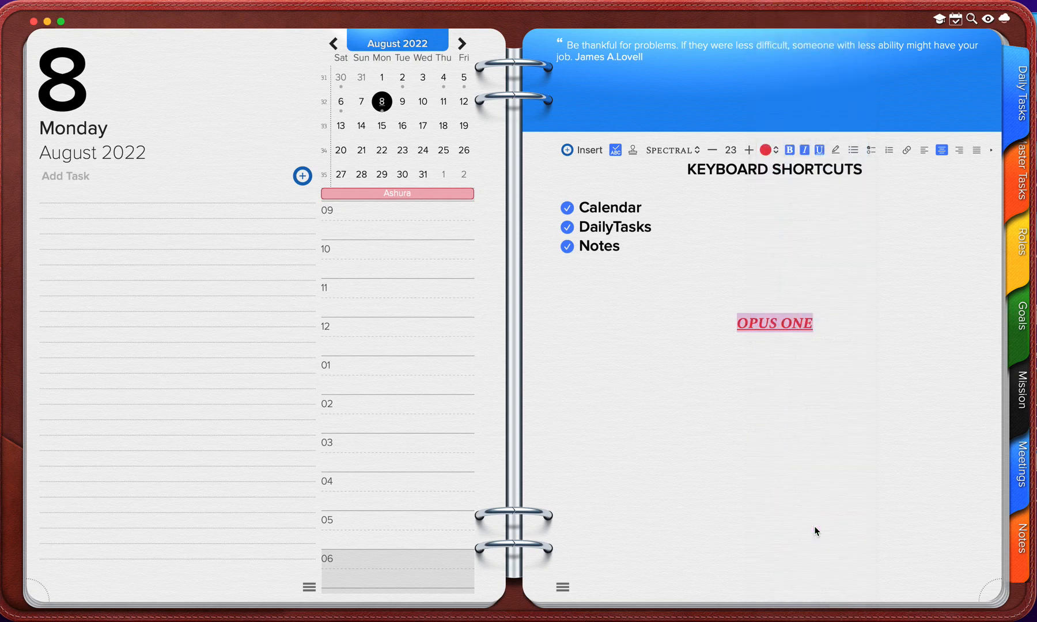
Step: Copy the text style of the KEYBOARD SHORTCUTS heading and apply it to the OPUS ONE line
left_click(852, 344)
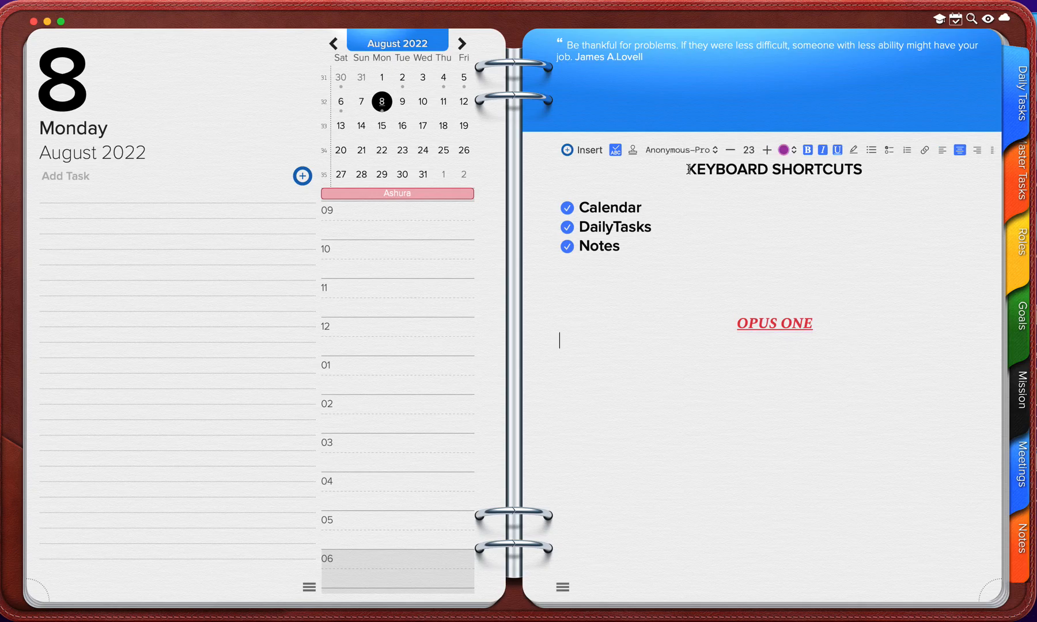
left_click_drag(687, 170, 871, 164)
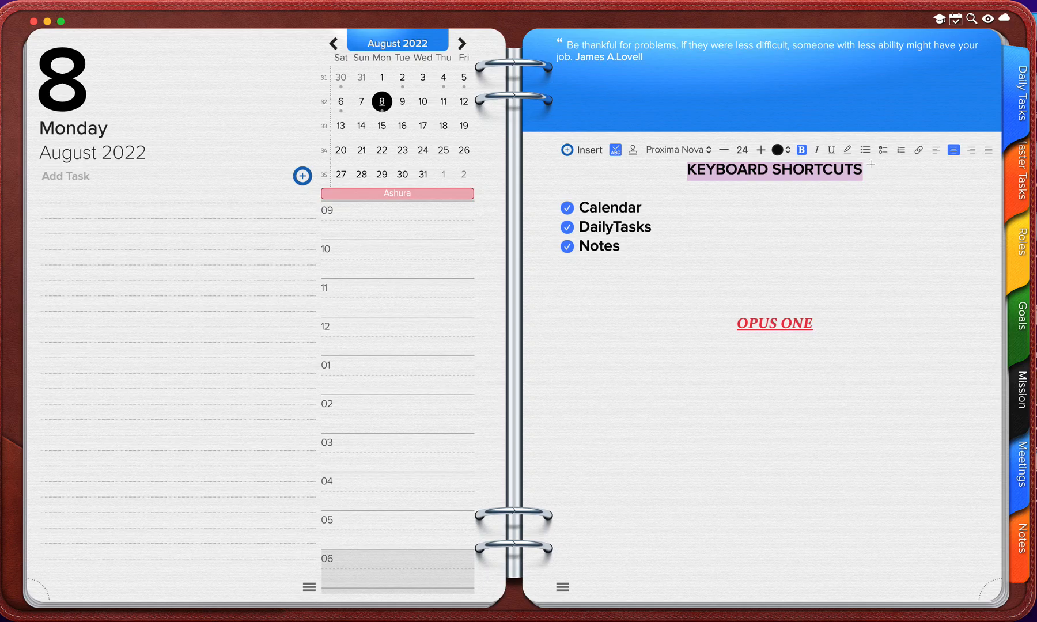
double_click(737, 323)
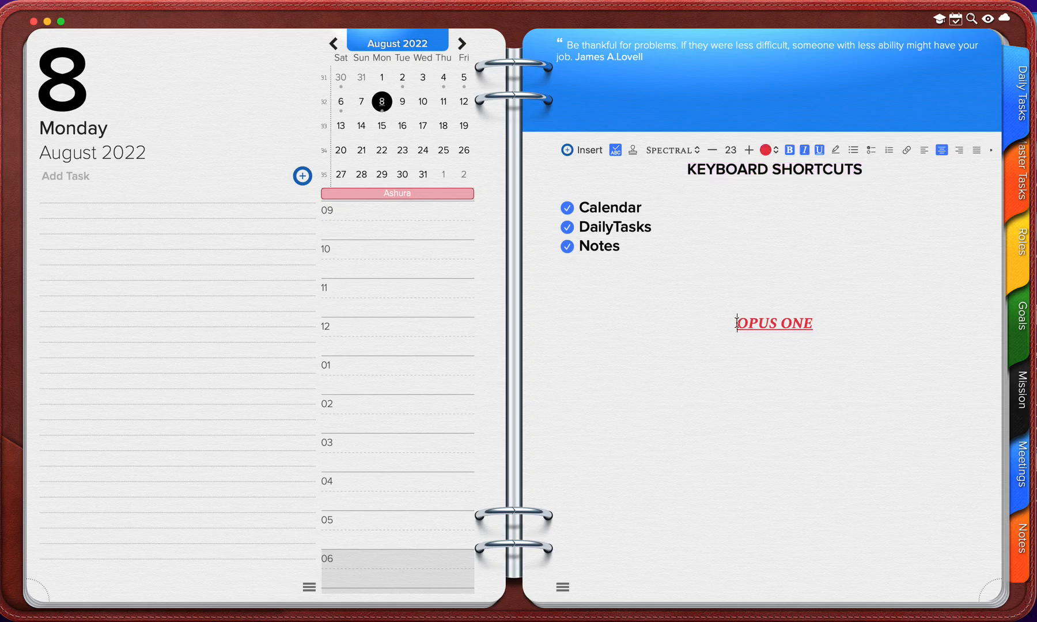
triple_click(755, 323)
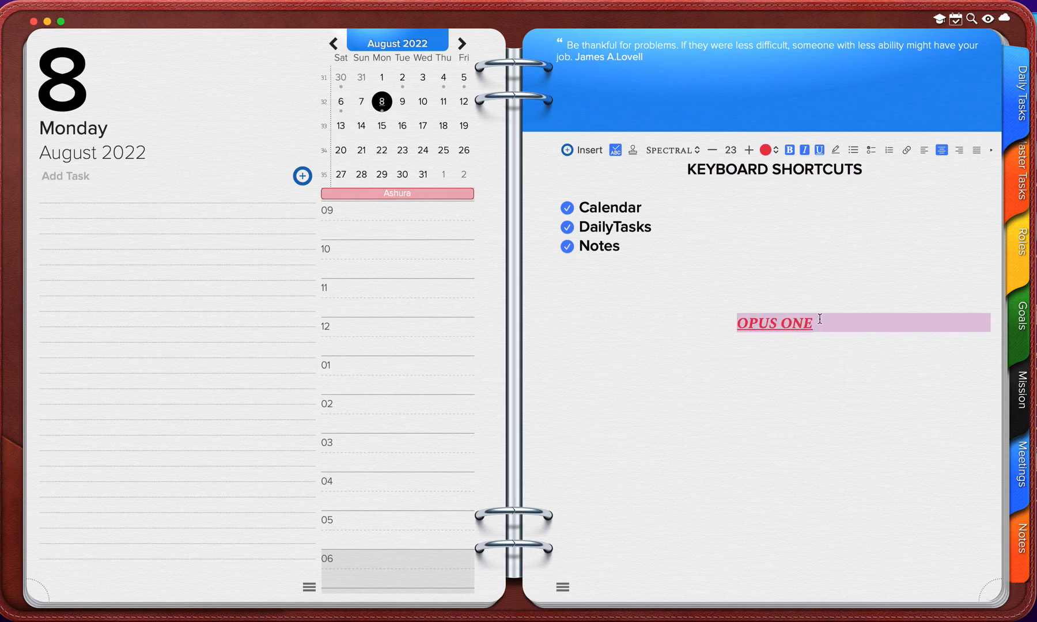
key("alt+super+v")
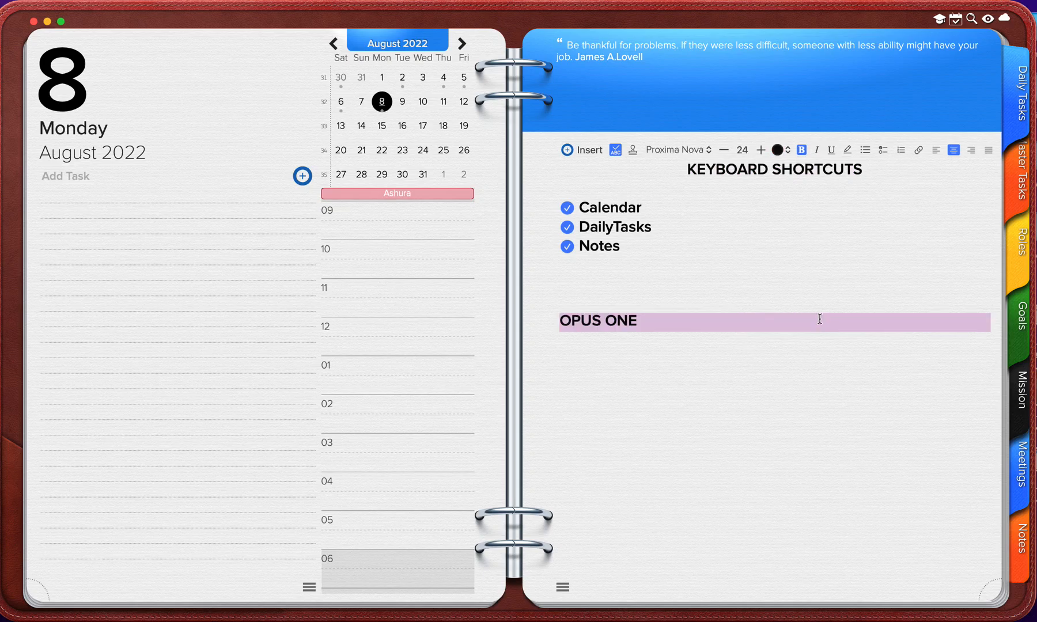
left_click(695, 298)
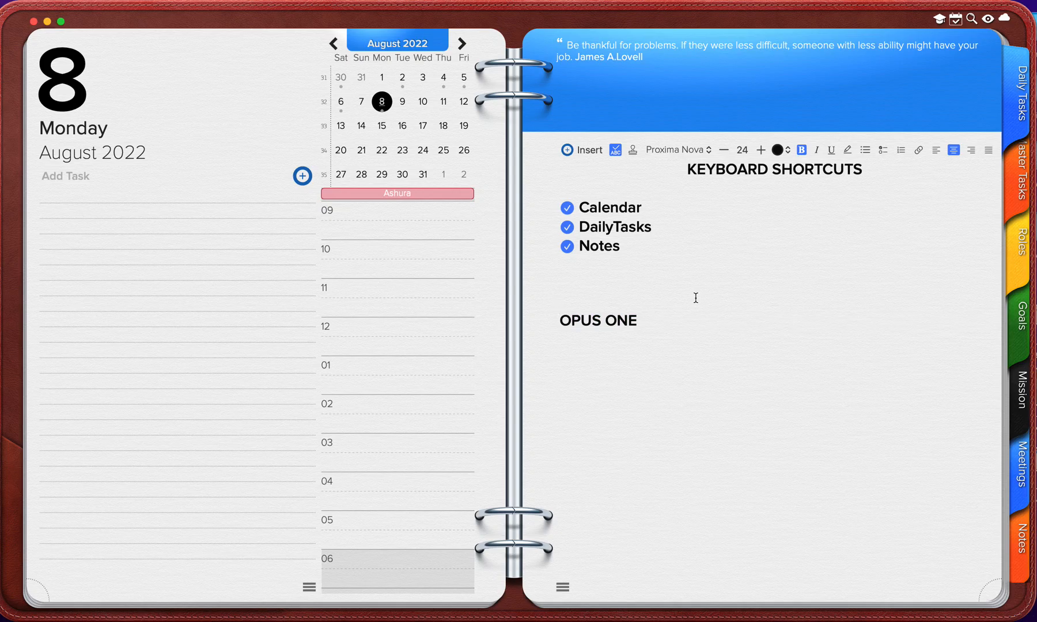
Step: Look through the font formatting commands and their keyboard shortcuts
left_click(187, 1)
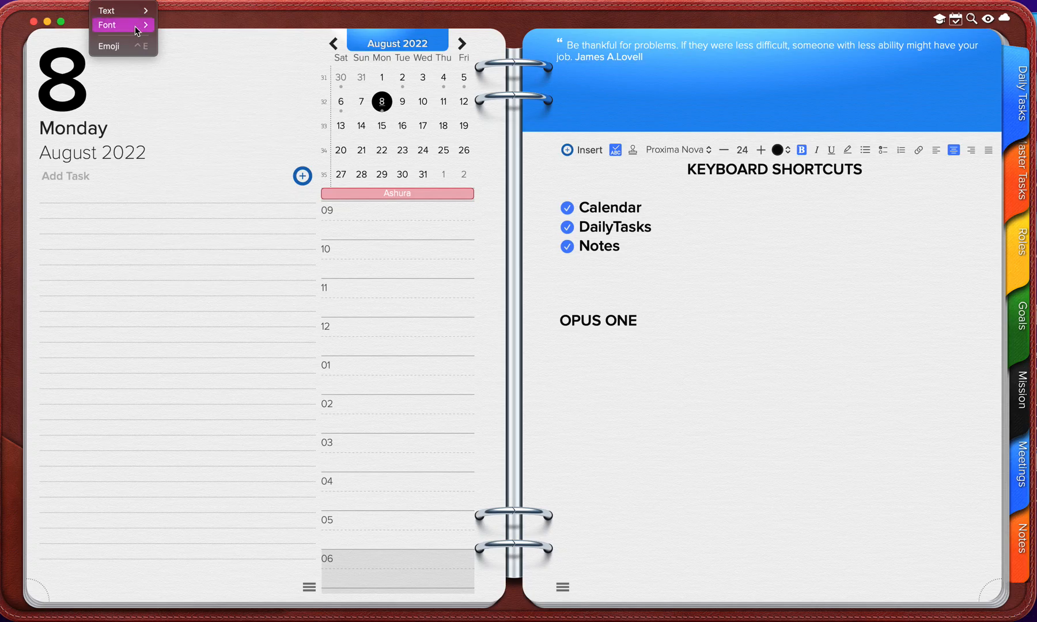
mouse_move(135, 26)
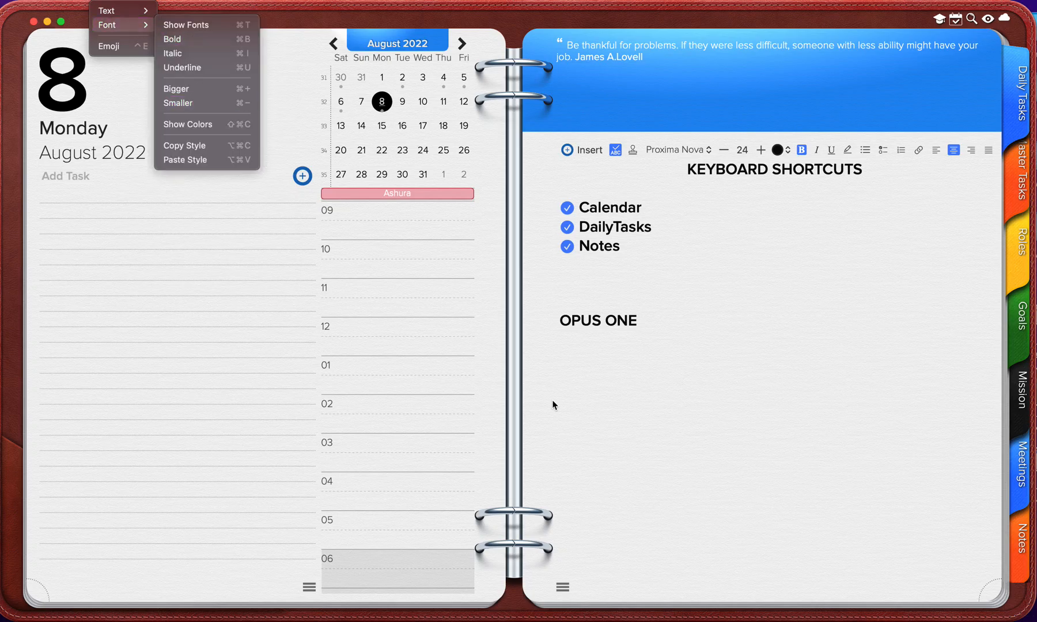
key("Escape")
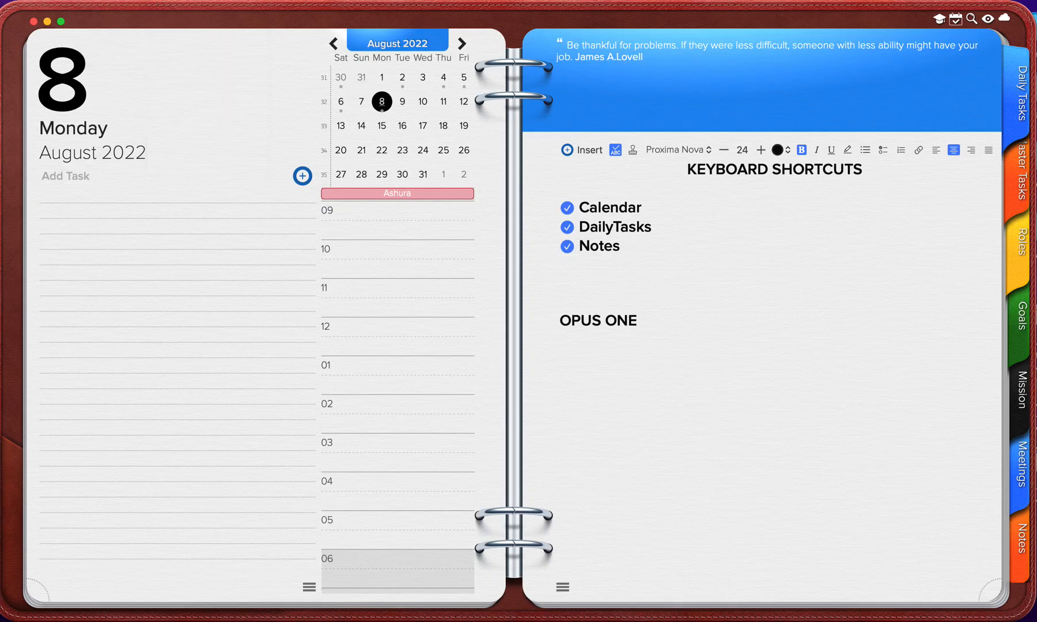